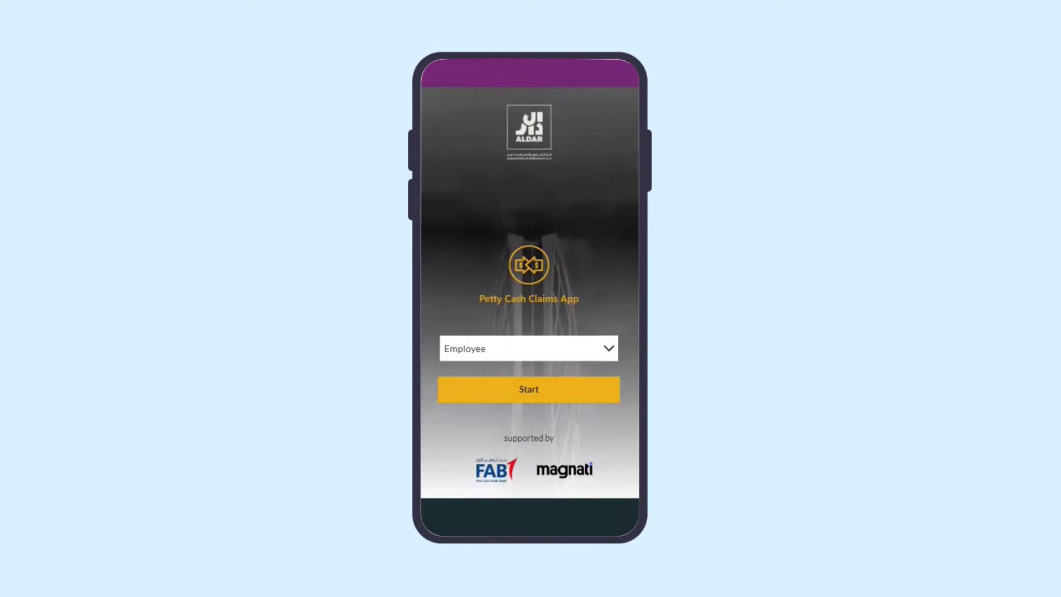
Enter the app with the Employee role and start a new expense claim.
{"action": "left_click", "coordinate": [561, 352]}
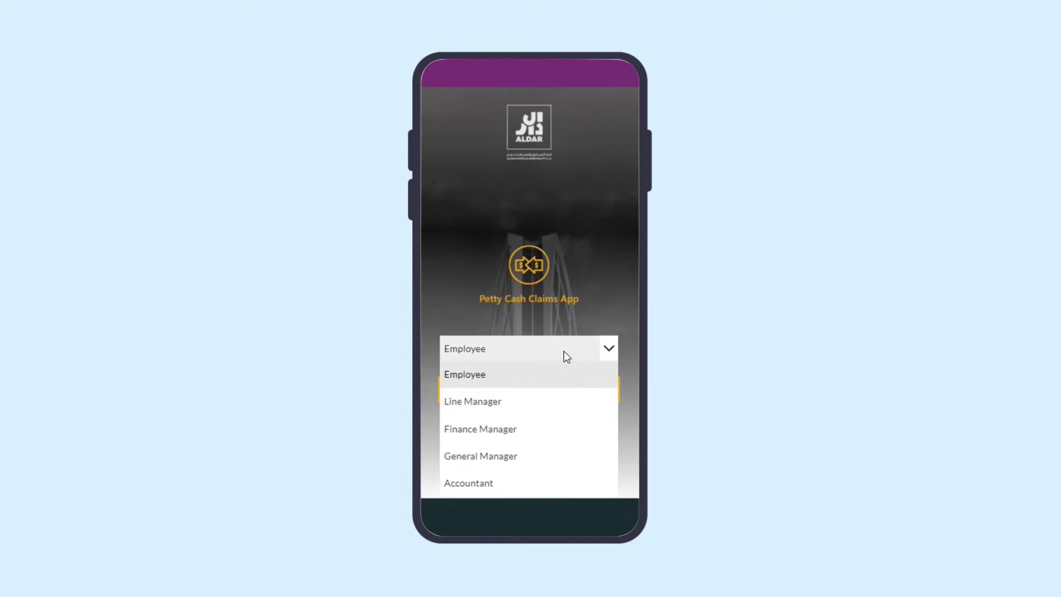
{"action": "left_click", "coordinate": [563, 352]}
{"action": "left_click", "coordinate": [495, 391]}
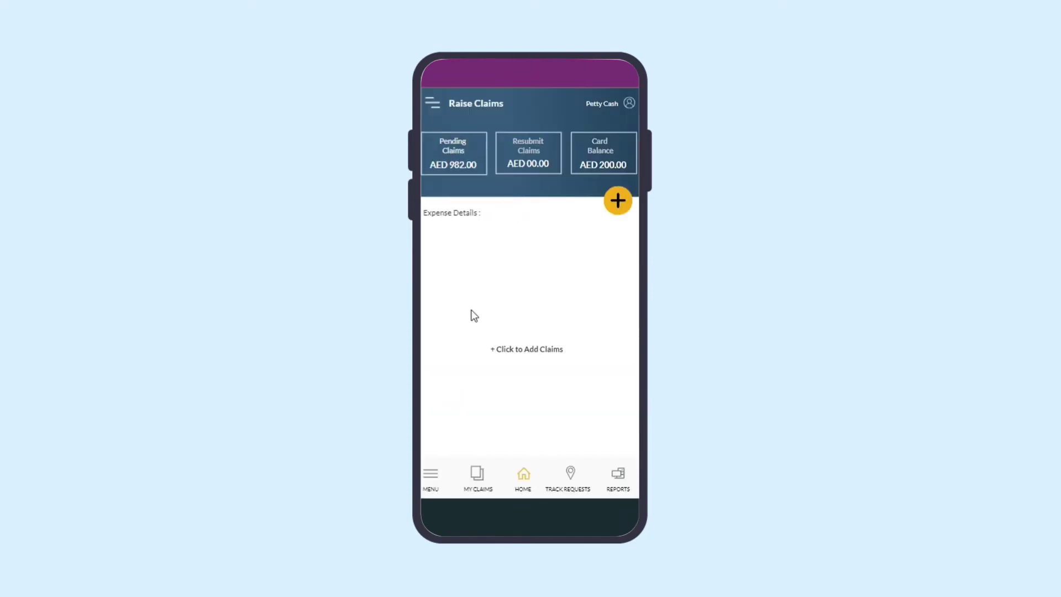
{"action": "left_click", "coordinate": [515, 327]}
Pick the start date, the transaction to claim against, and the Medical category.
{"action": "left_click", "coordinate": [512, 153]}
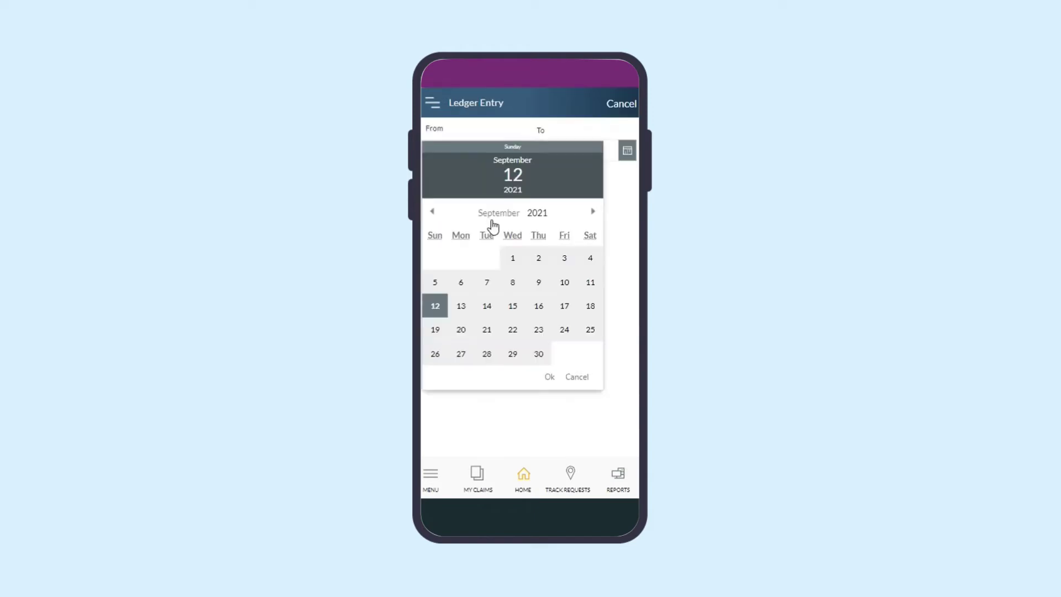
{"action": "left_click", "coordinate": [546, 378]}
{"action": "left_click", "coordinate": [484, 318]}
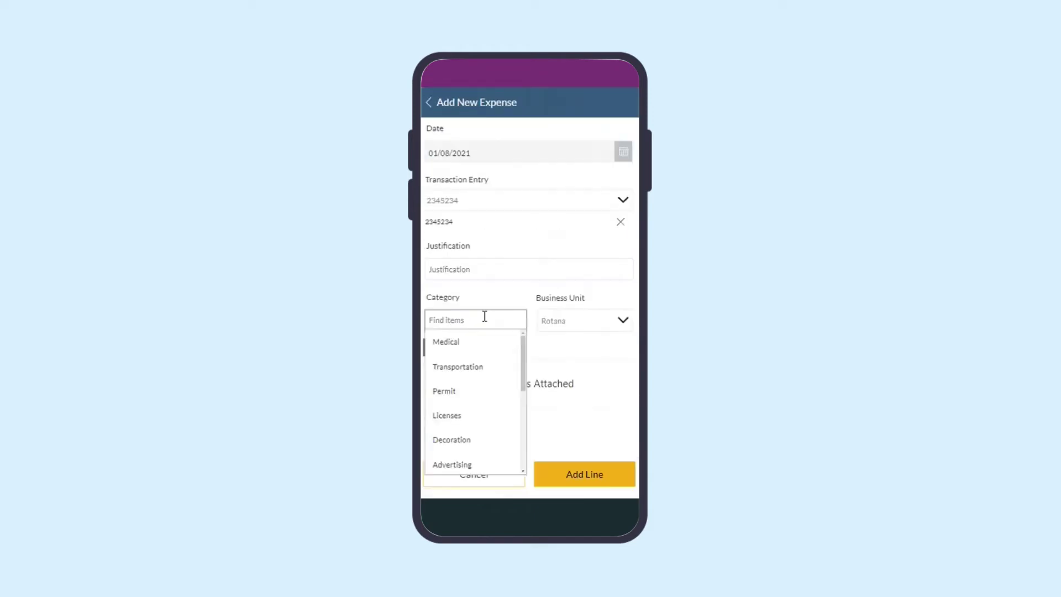
{"action": "left_click", "coordinate": [485, 317]}
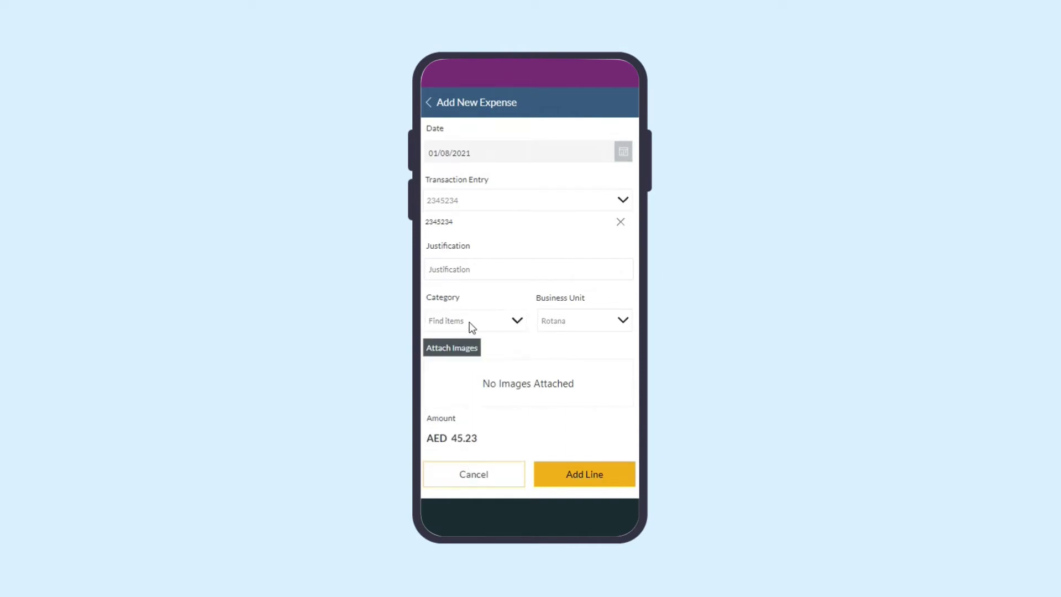
{"action": "left_click", "coordinate": [530, 270]}
{"action": "type", "text": "Food"}
Attach the receipt image and add the AED 45.23 expense as a claim line.
{"action": "left_click", "coordinate": [464, 358]}
{"action": "double_click", "coordinate": [461, 215]}
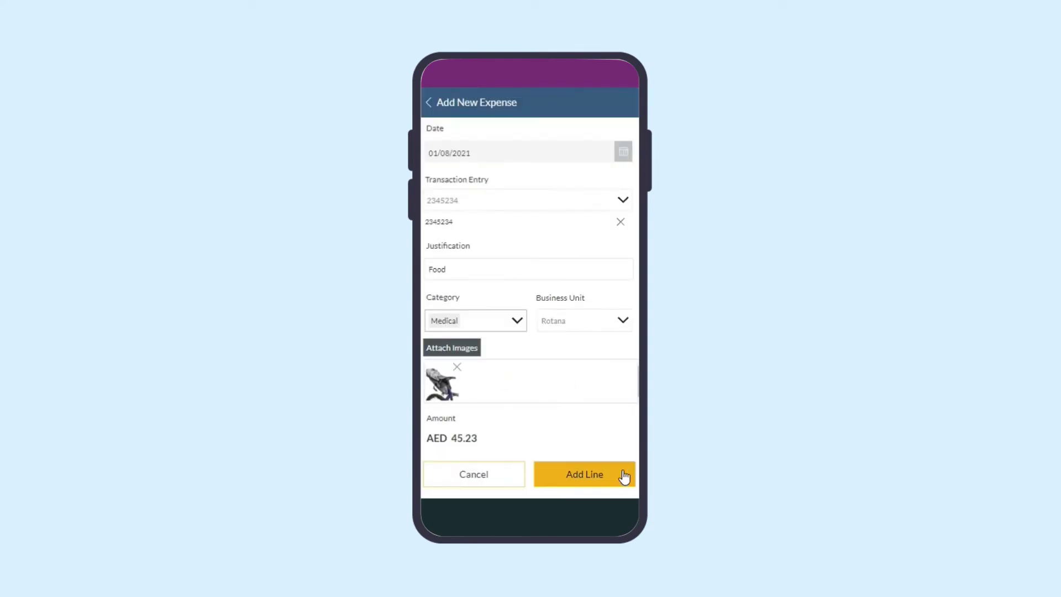
{"action": "left_click", "coordinate": [623, 475]}
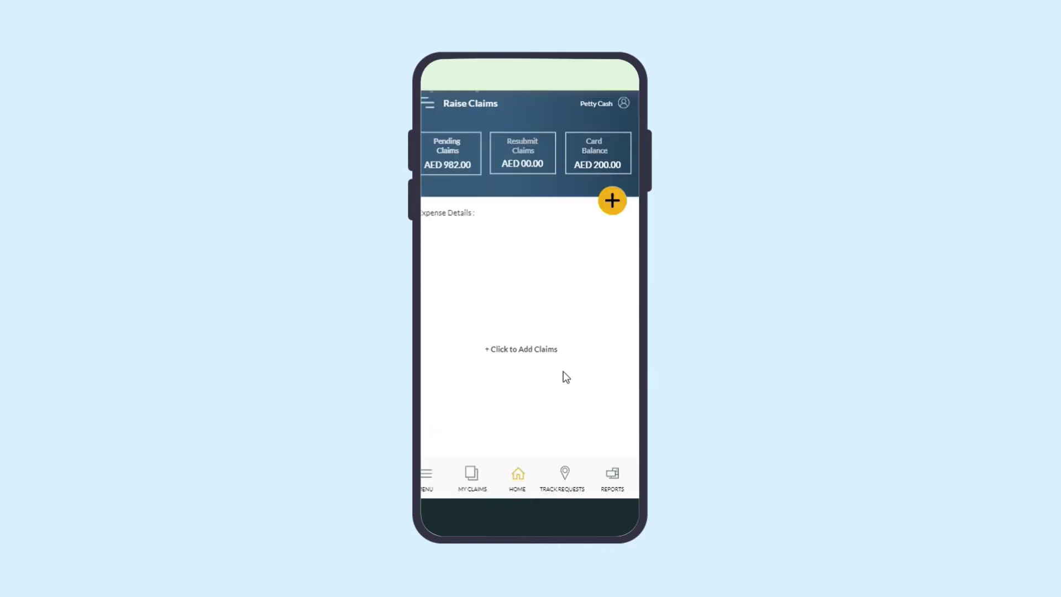
Revisit the transaction ledger, then return to My Claims without adding another line.
{"action": "left_click", "coordinate": [617, 199]}
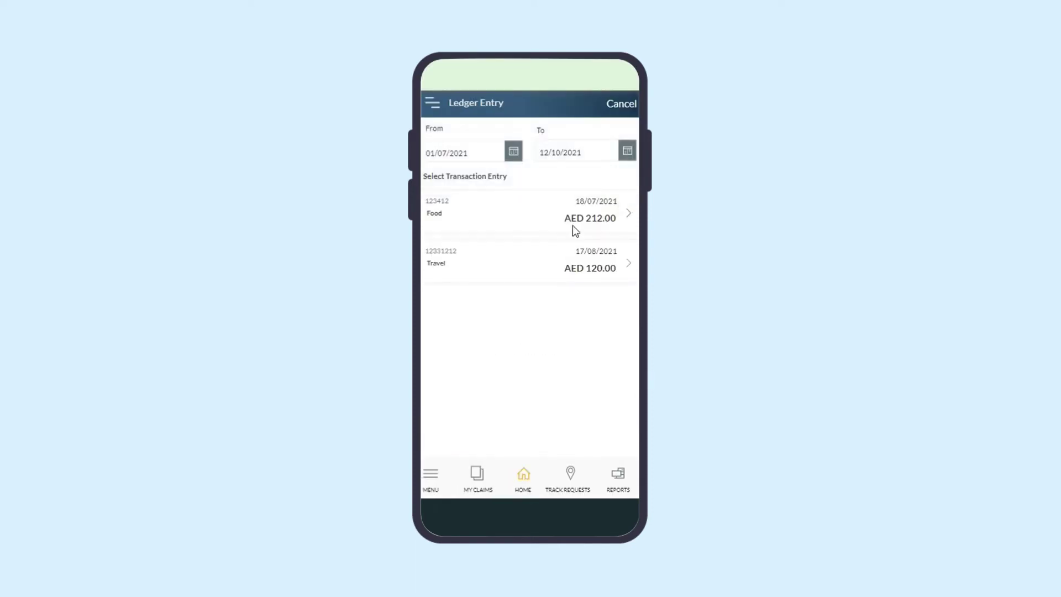
{"action": "left_click", "coordinate": [619, 106]}
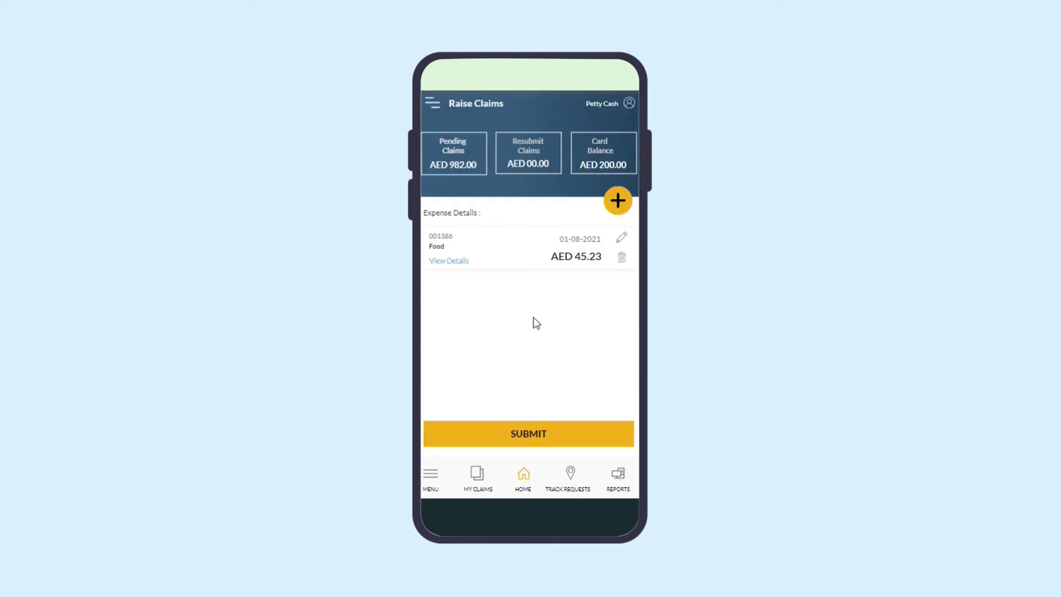
{"action": "left_click", "coordinate": [528, 155]}
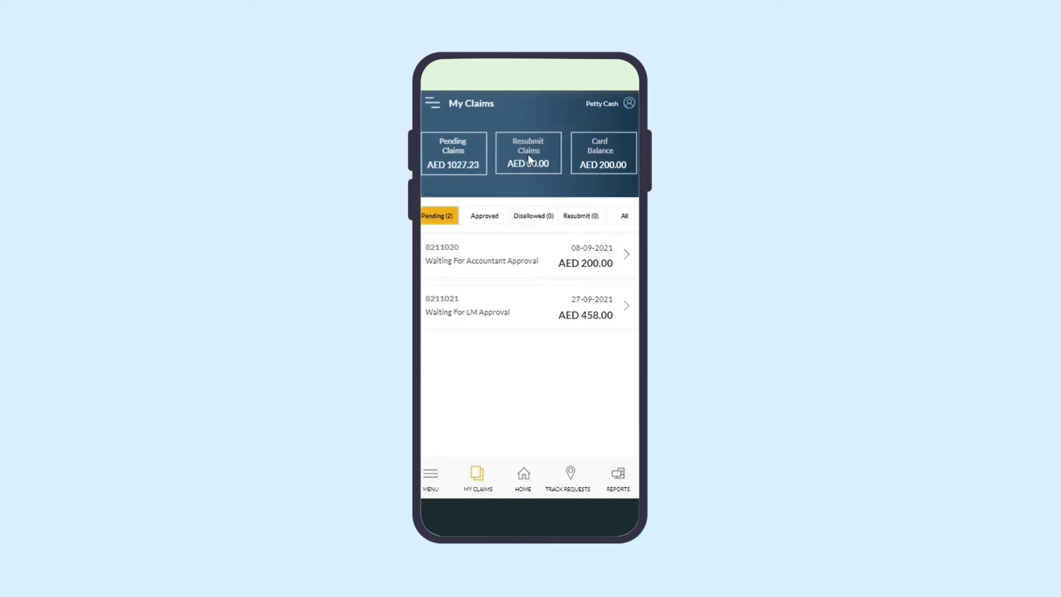
Review approval stages in Track Requests and open claim 8211020 (AED 200).
{"action": "left_click", "coordinate": [570, 474]}
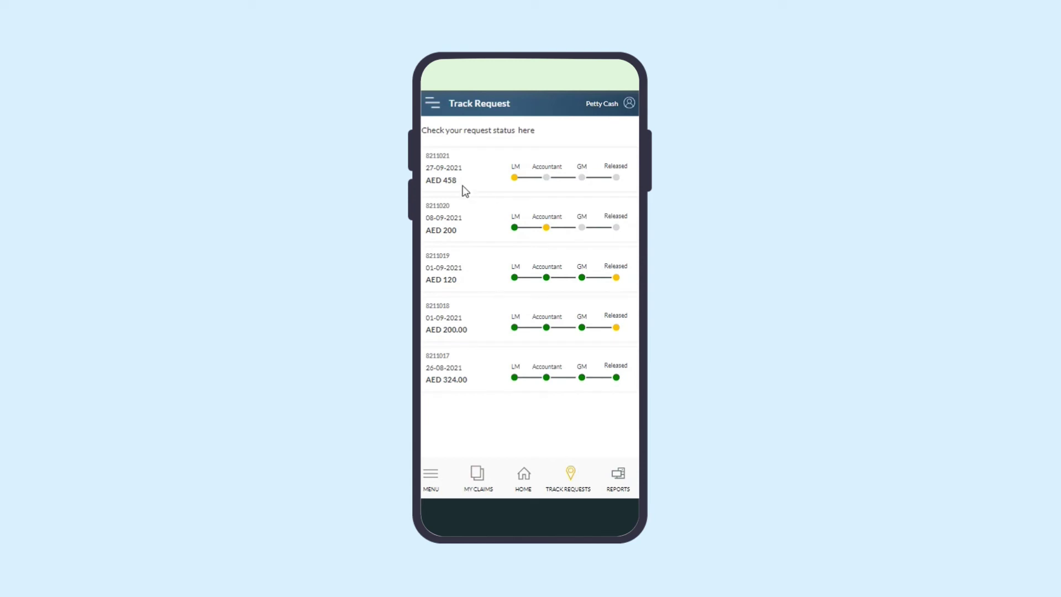
{"action": "left_click", "coordinate": [483, 257]}
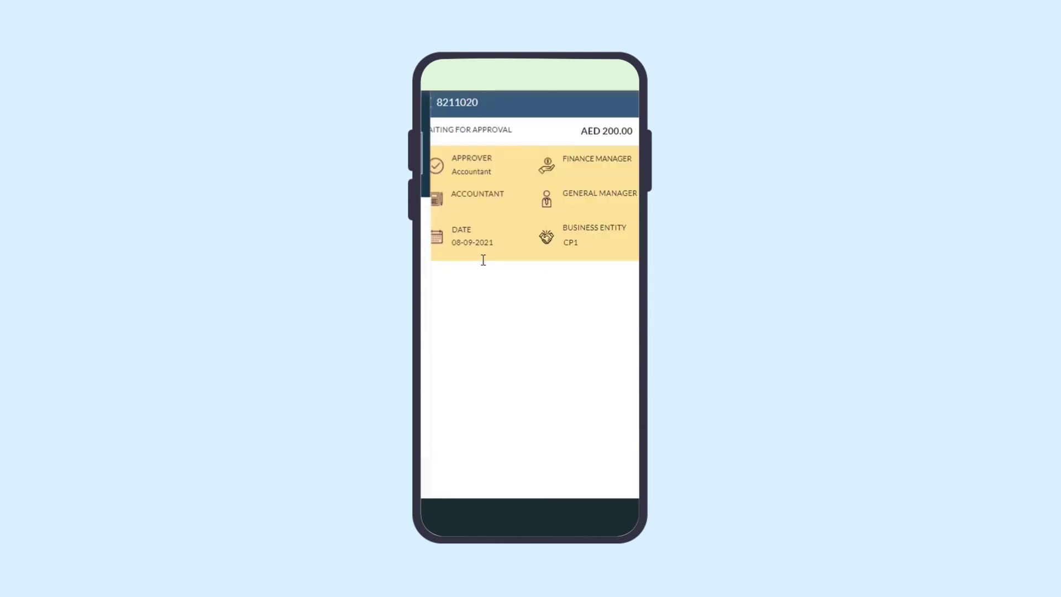